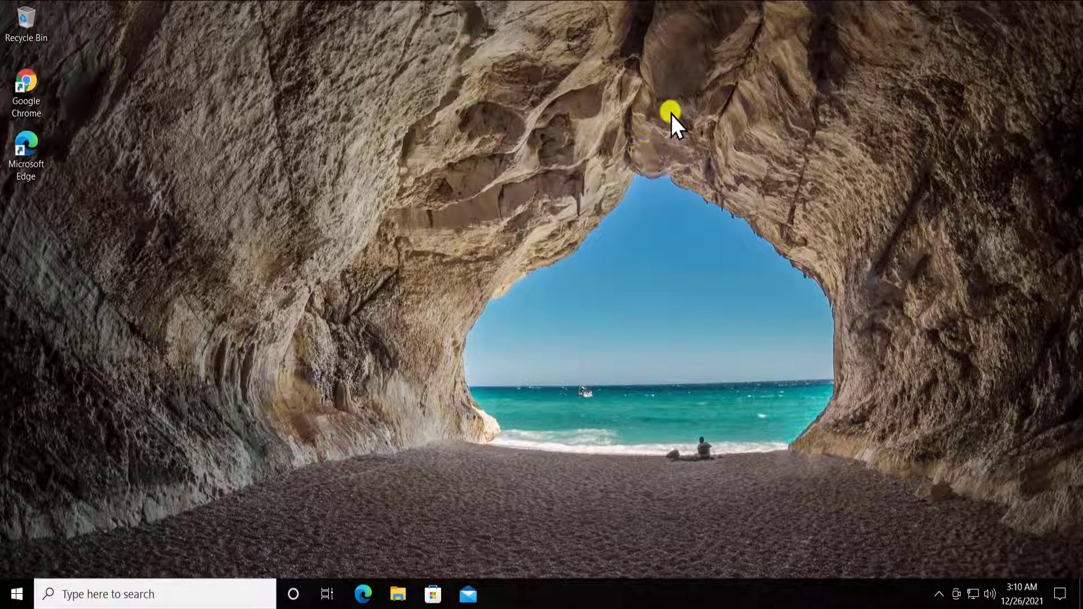
Open the list of installed updates that can be uninstalled from the Windows Update history in Settings.
left_click(13, 595)
mouse_move(12, 520)
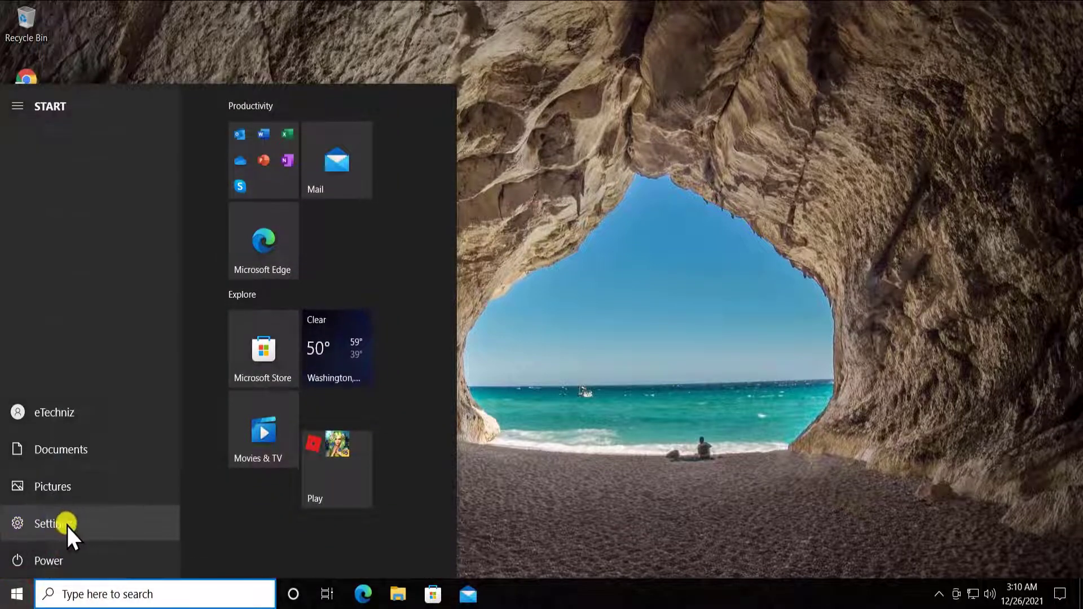
left_click(73, 524)
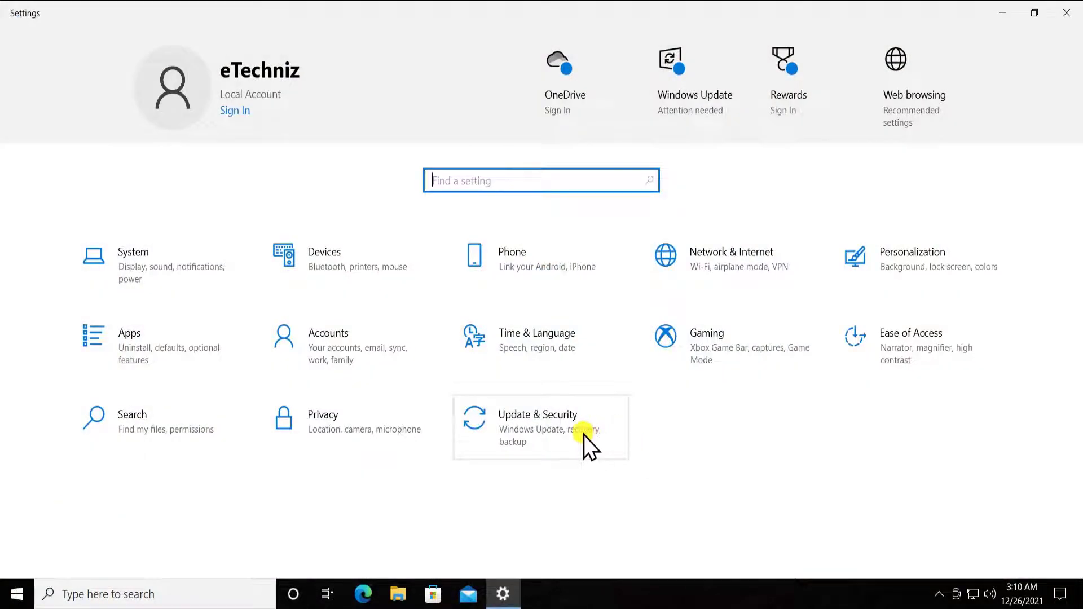
left_click(584, 435)
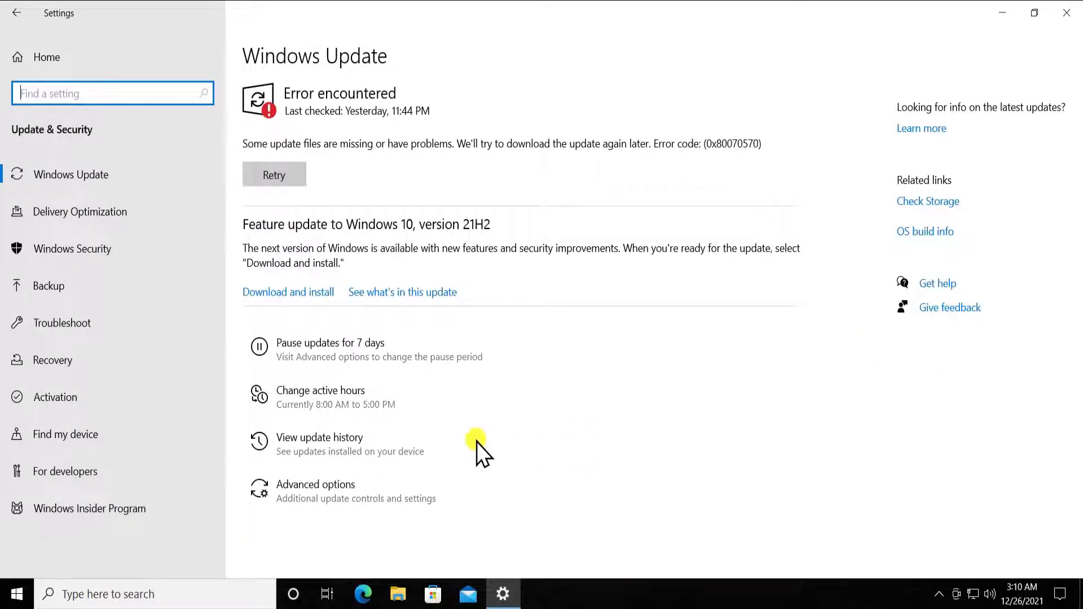
left_click(348, 445)
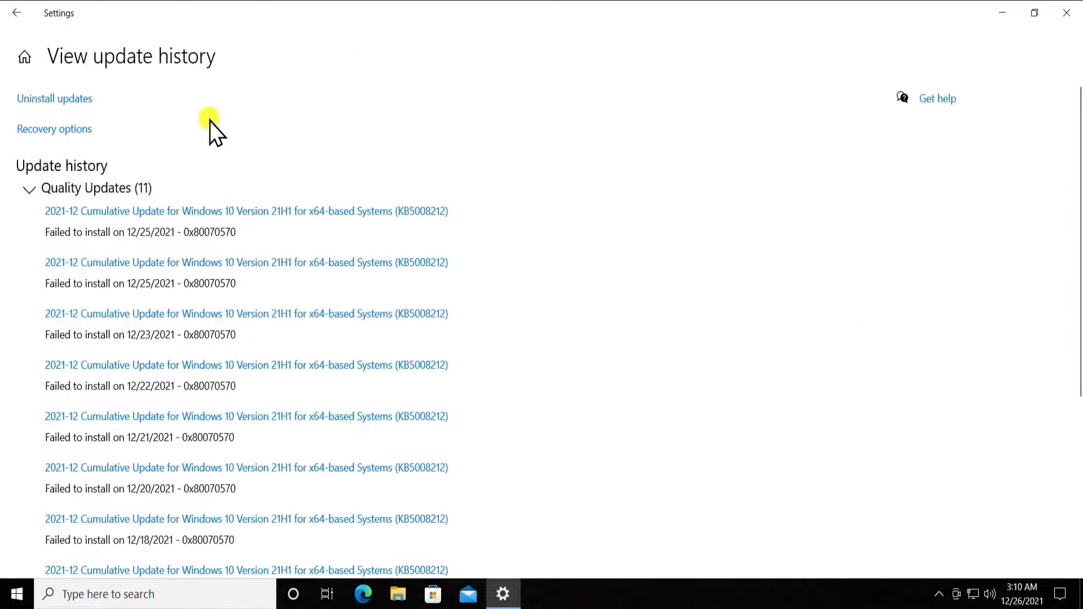
left_click(43, 99)
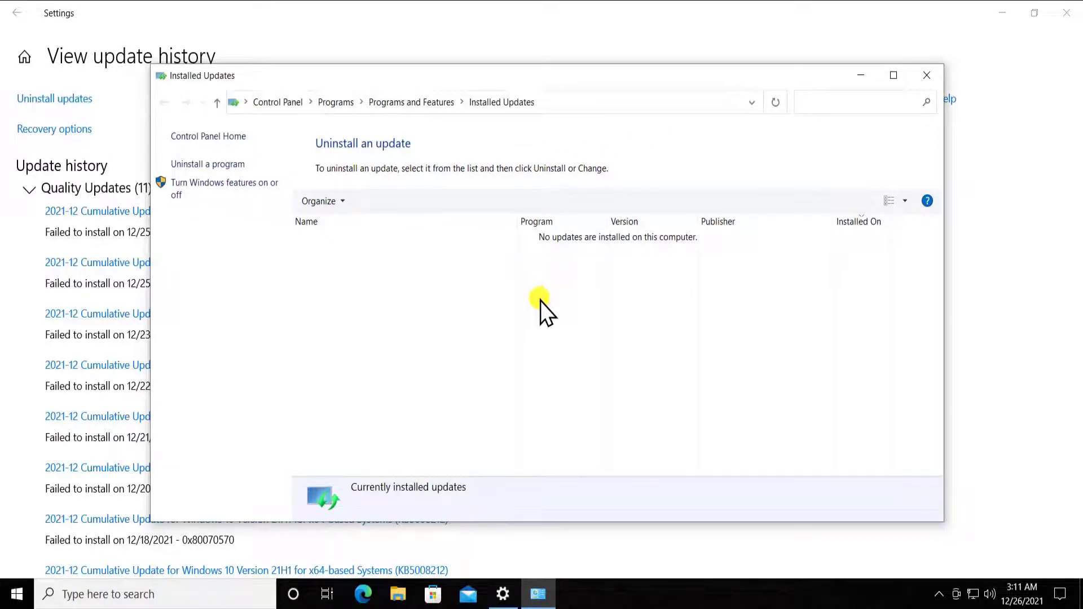
Examine the Installed Updates list for recently installed updates, and close it along with Settings.
left_click_drag(515, 75, 655, 72)
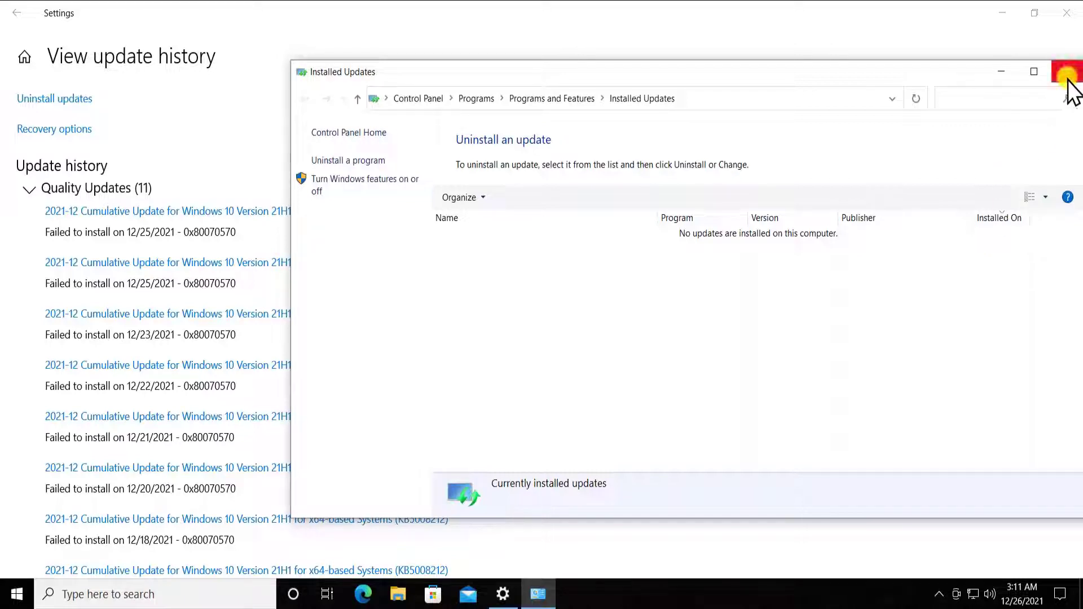
left_click_drag(671, 79, 565, 80)
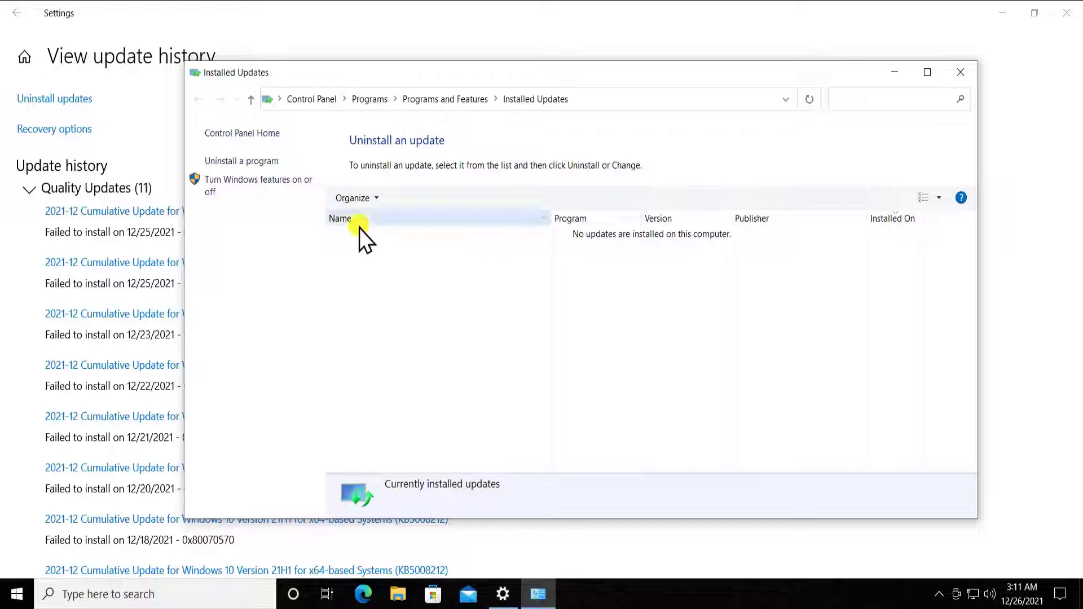
left_click(883, 242)
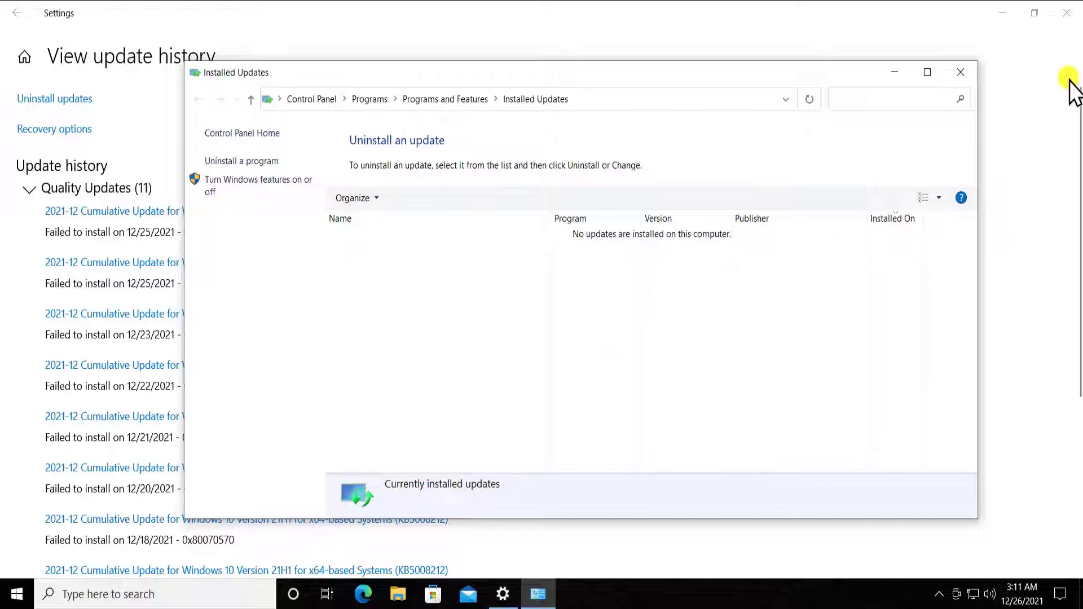
left_click(961, 71)
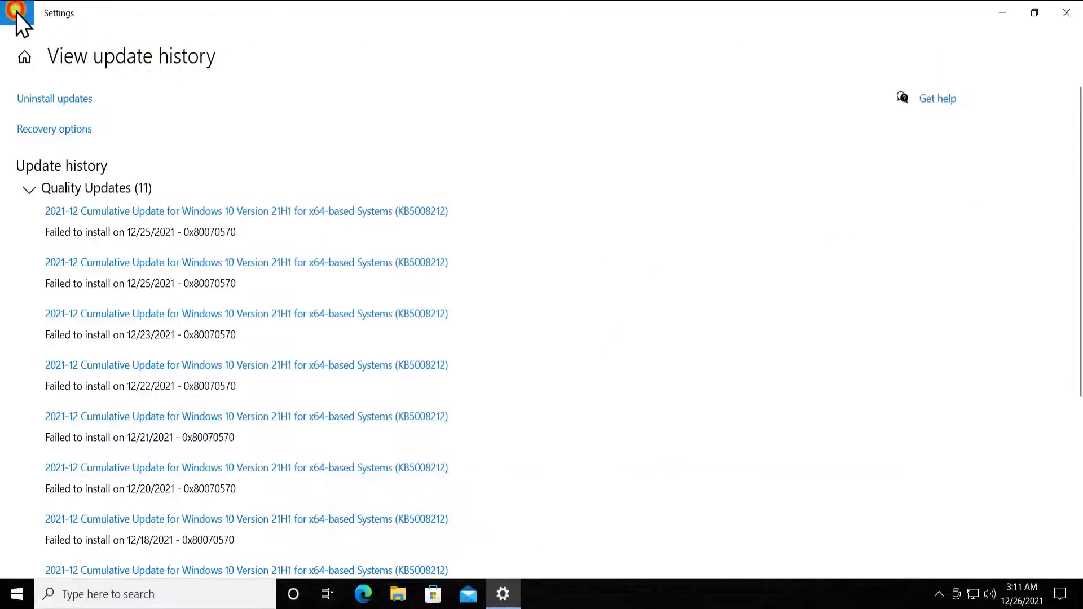
left_click(16, 12)
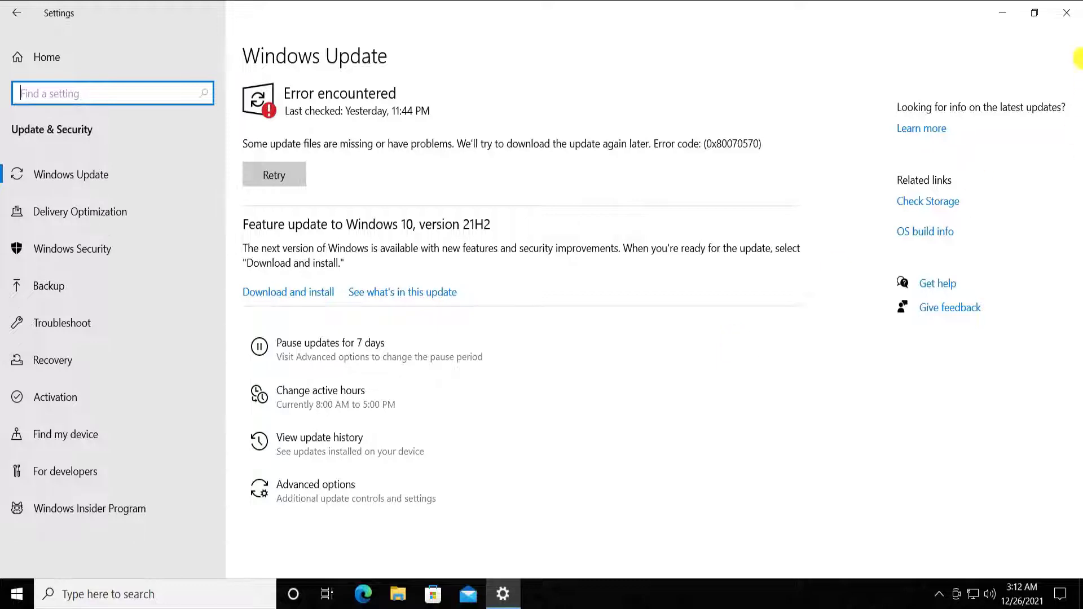
left_click(1066, 12)
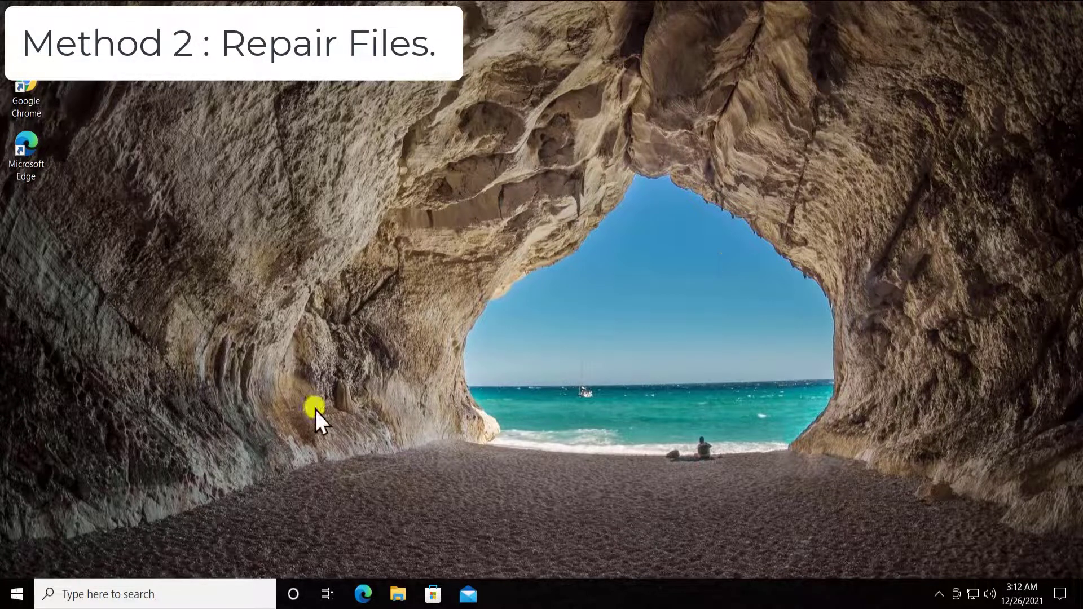
Open Command Prompt as administrator and allow it to make changes to the device.
left_click(18, 594)
left_click(18, 593)
left_click(68, 594)
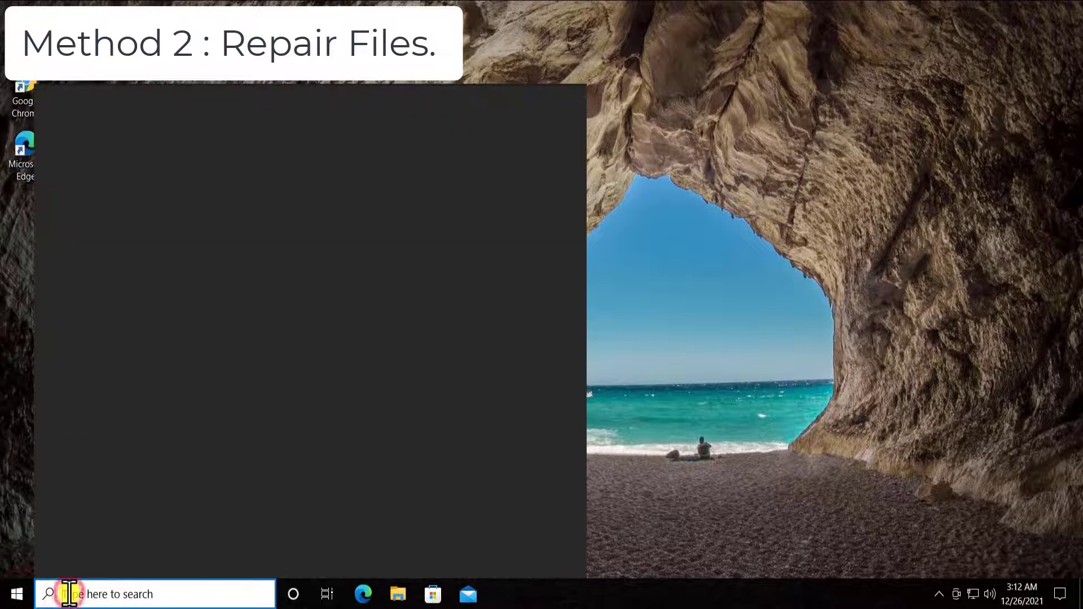
type("cmd")
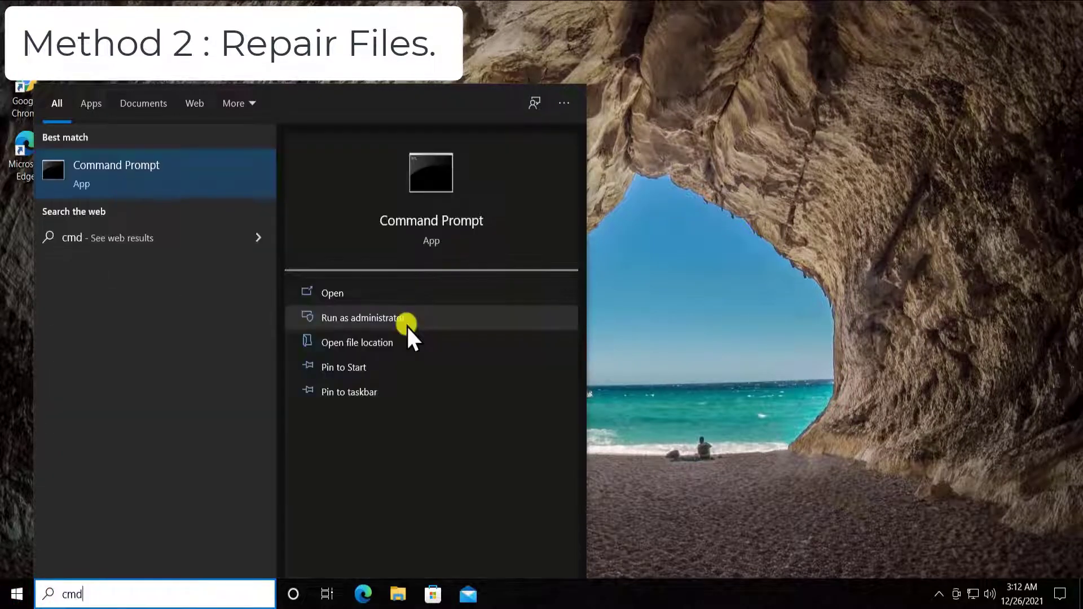
left_click(415, 320)
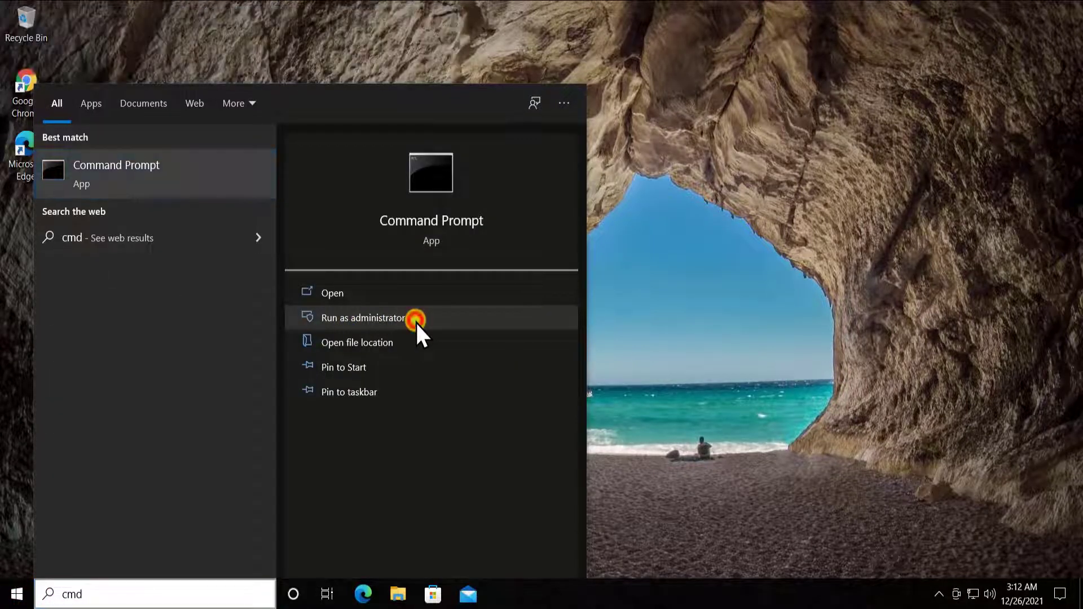
left_click(443, 394)
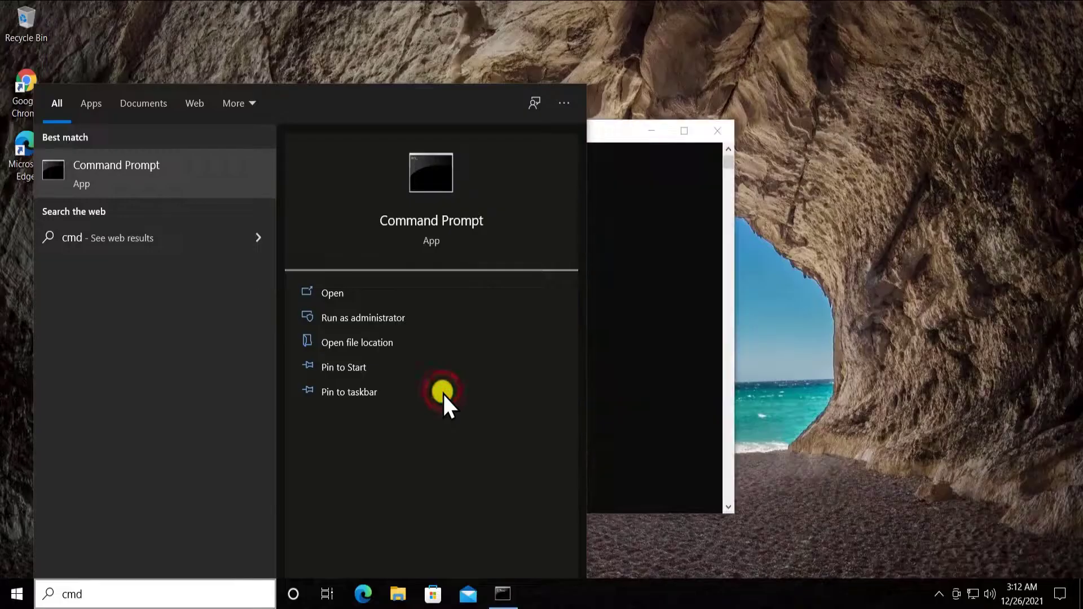
left_click(634, 336)
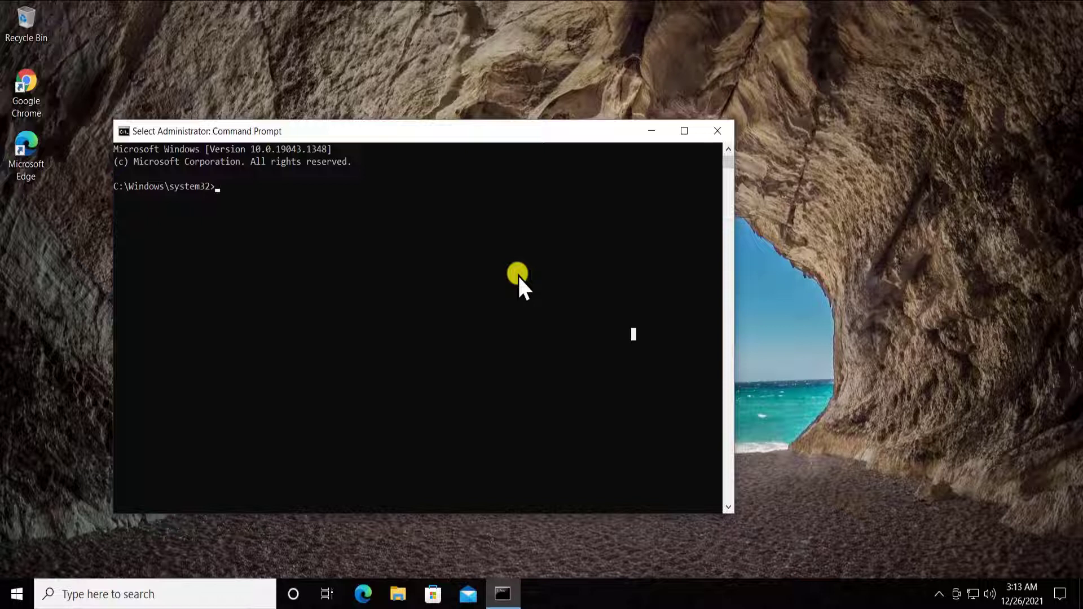
Run the system file check sfc /scannow, and close Command Prompt once it ends.
type("sfc /scannow")
key("Return")
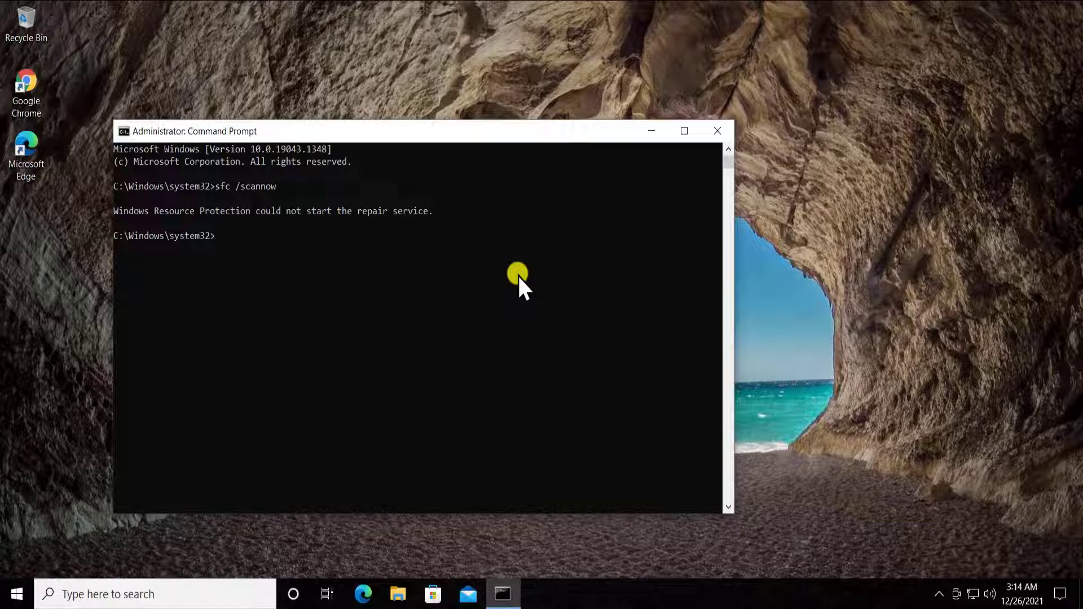
left_click(721, 127)
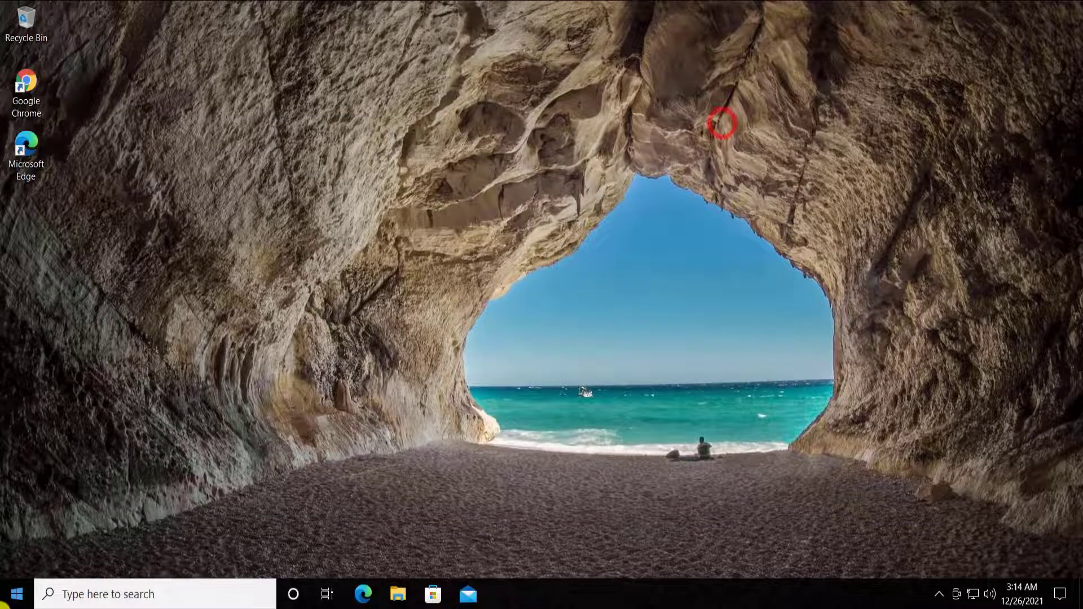
left_click(16, 594)
left_click(16, 562)
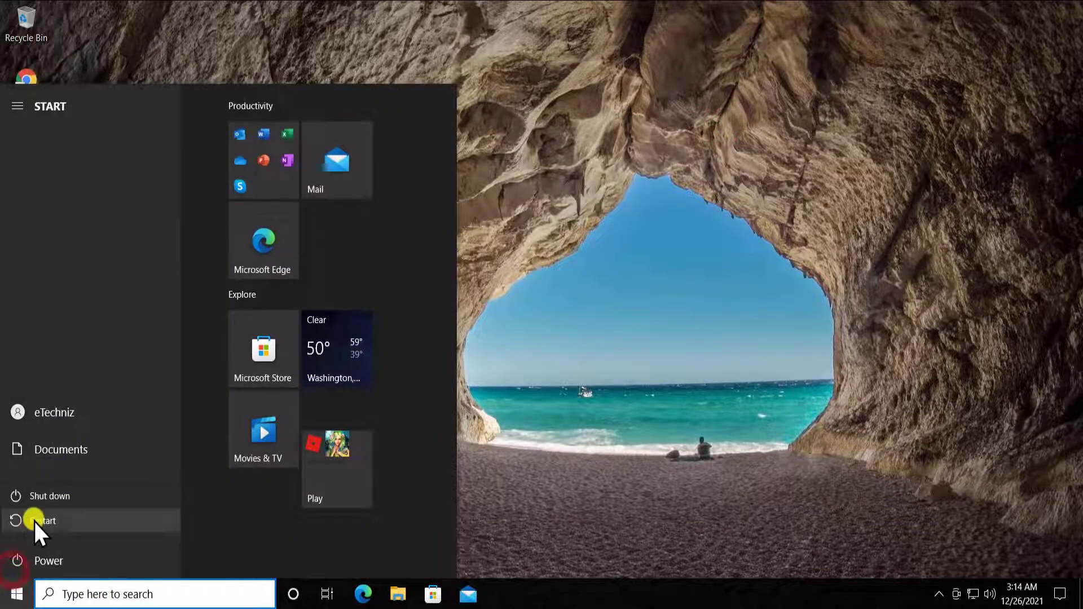
left_click(663, 334)
left_click(688, 254)
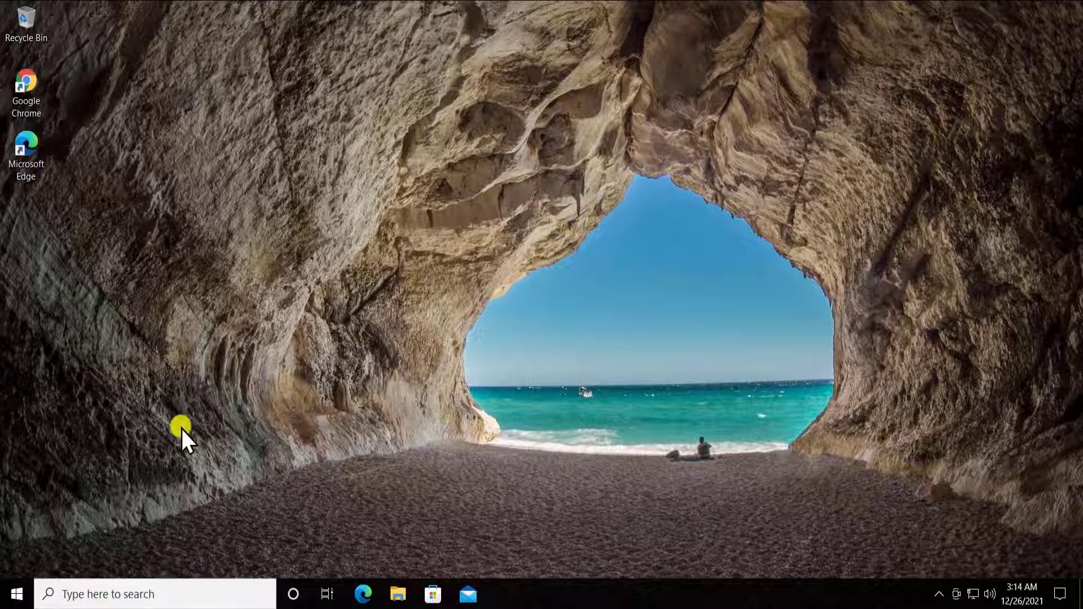
Open a new Command Prompt with administrator rights, and close it without running a command.
left_click(107, 593)
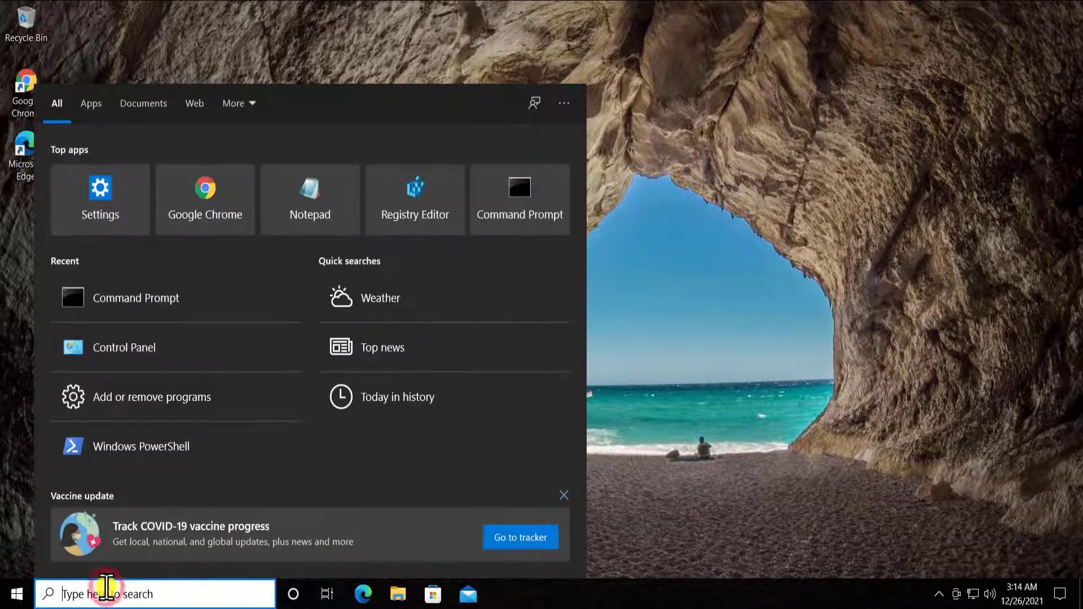
type("cmd")
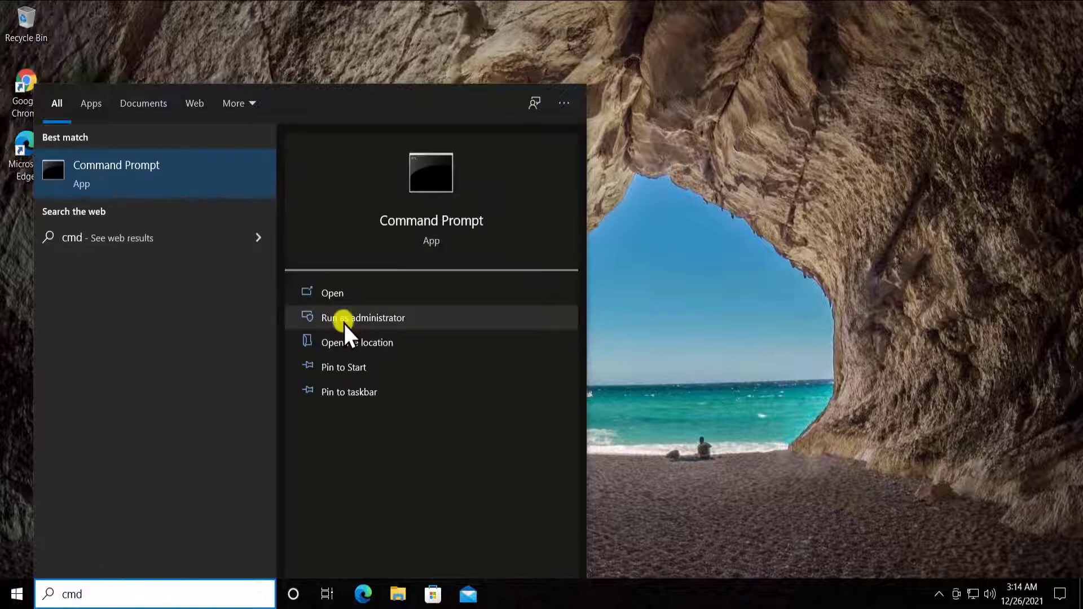
left_click(425, 318)
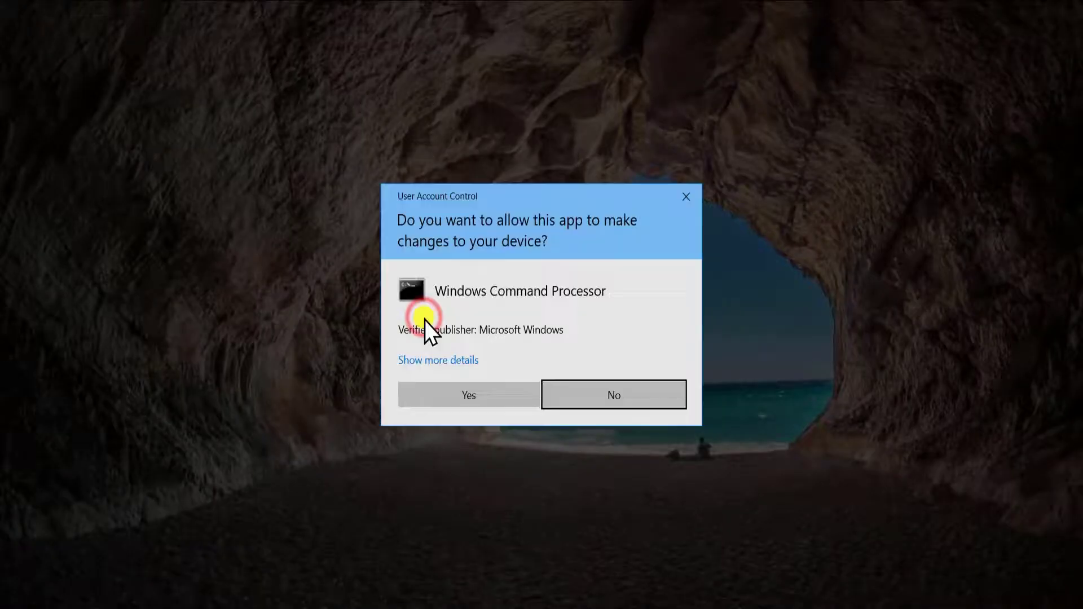
left_click(446, 401)
left_click(621, 207)
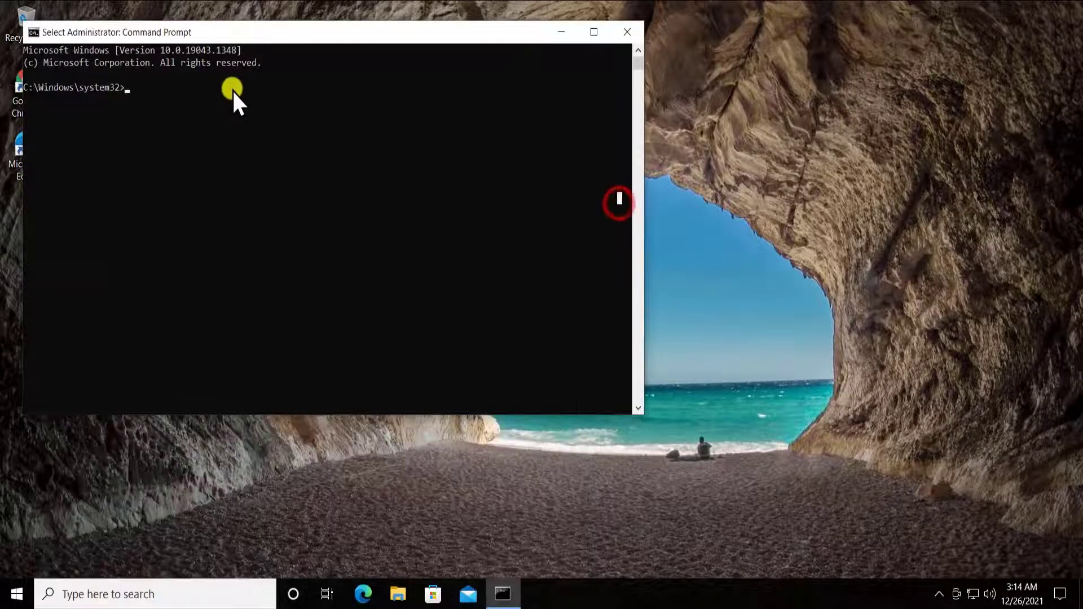
left_click_drag(246, 33, 447, 87)
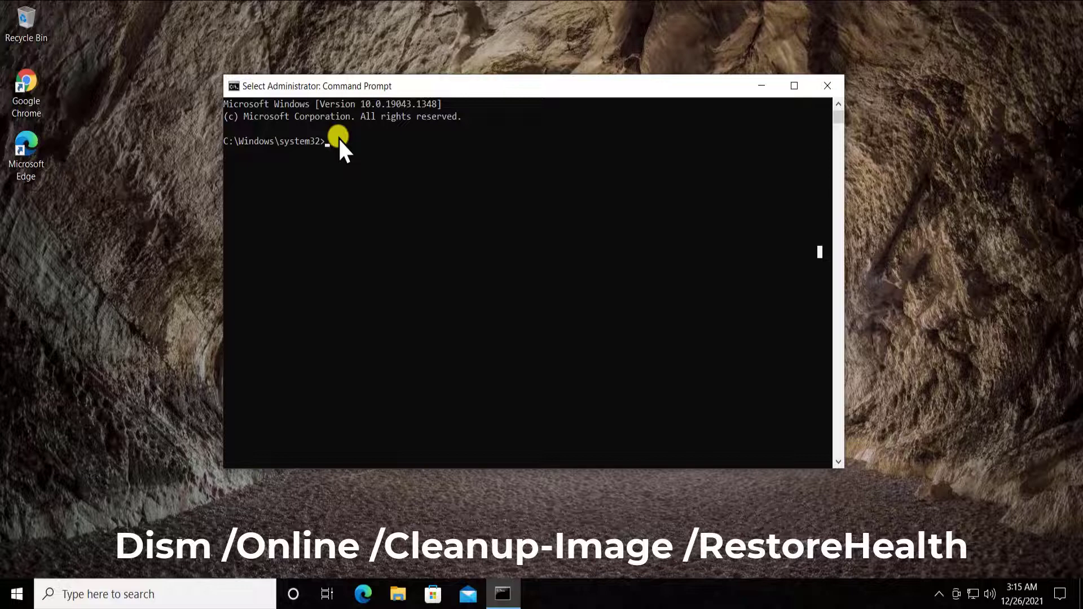
left_click(827, 85)
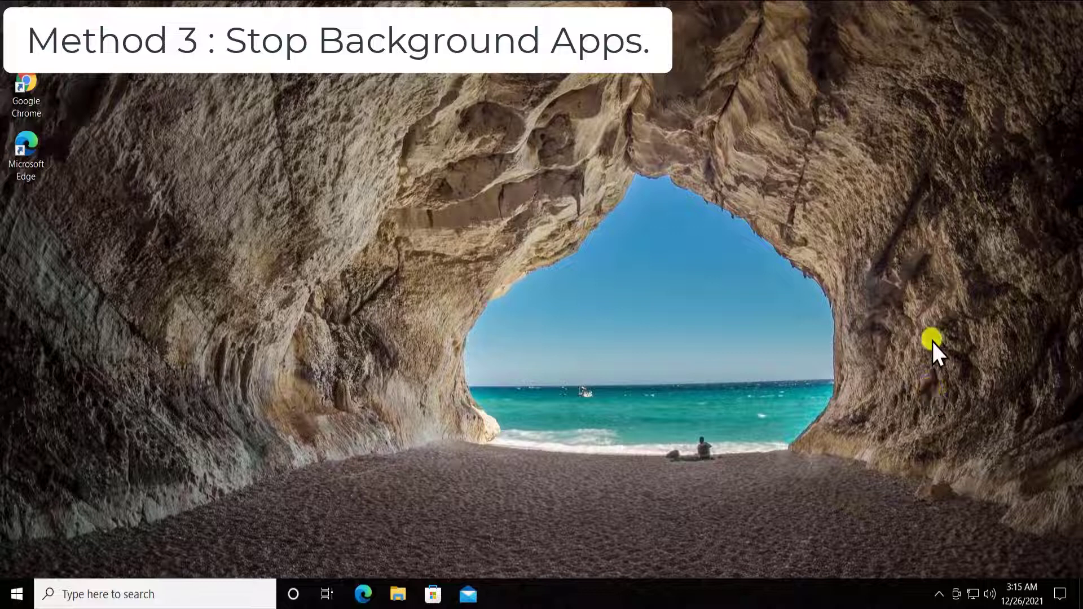
View the Background apps permissions in the Privacy settings, and close Settings.
left_click(12, 594)
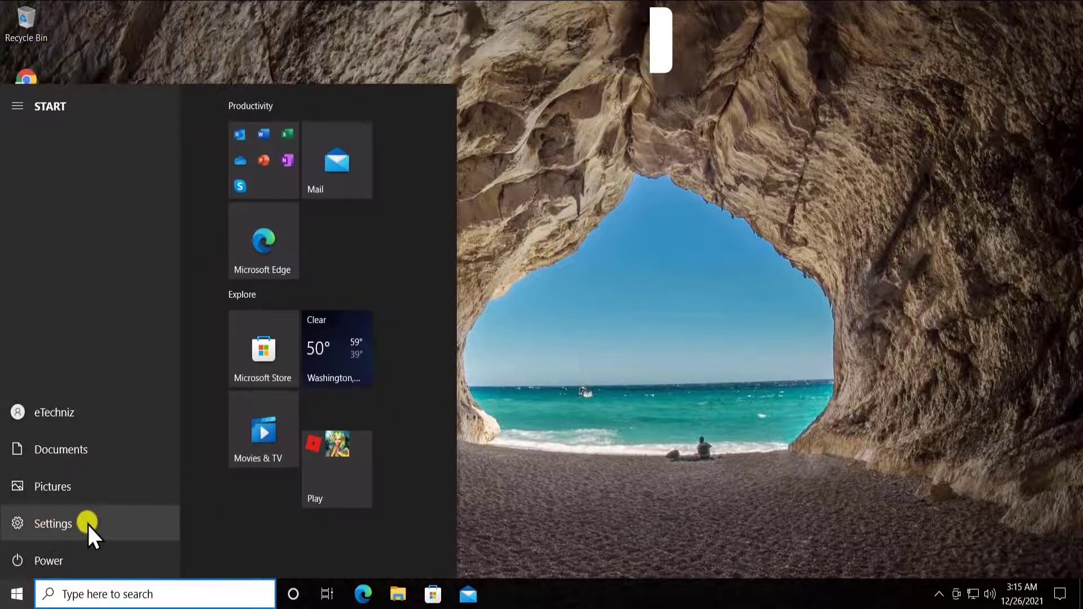
left_click(87, 523)
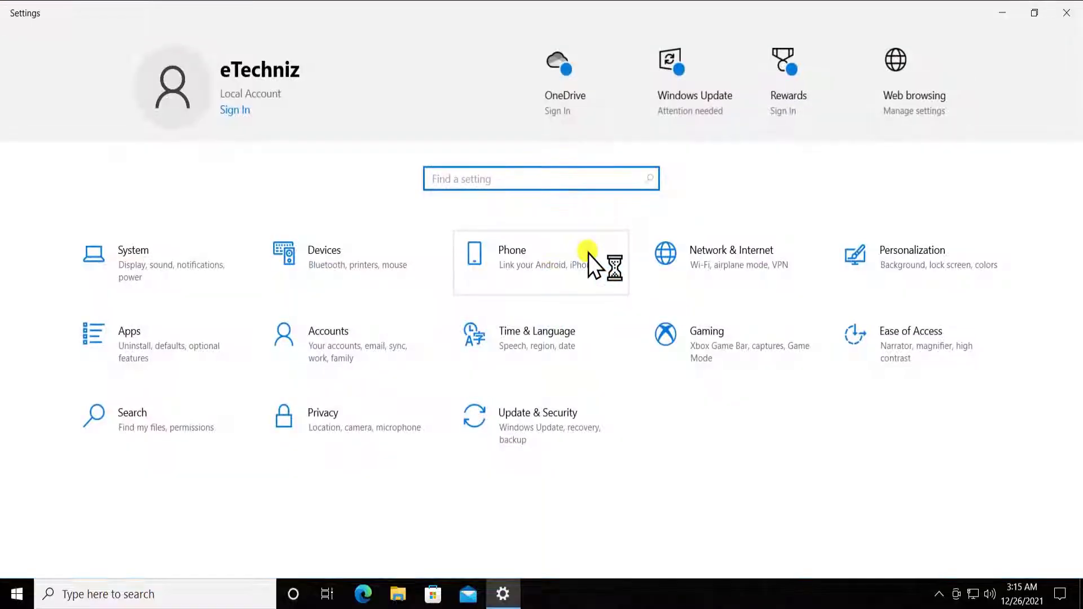
left_click(360, 429)
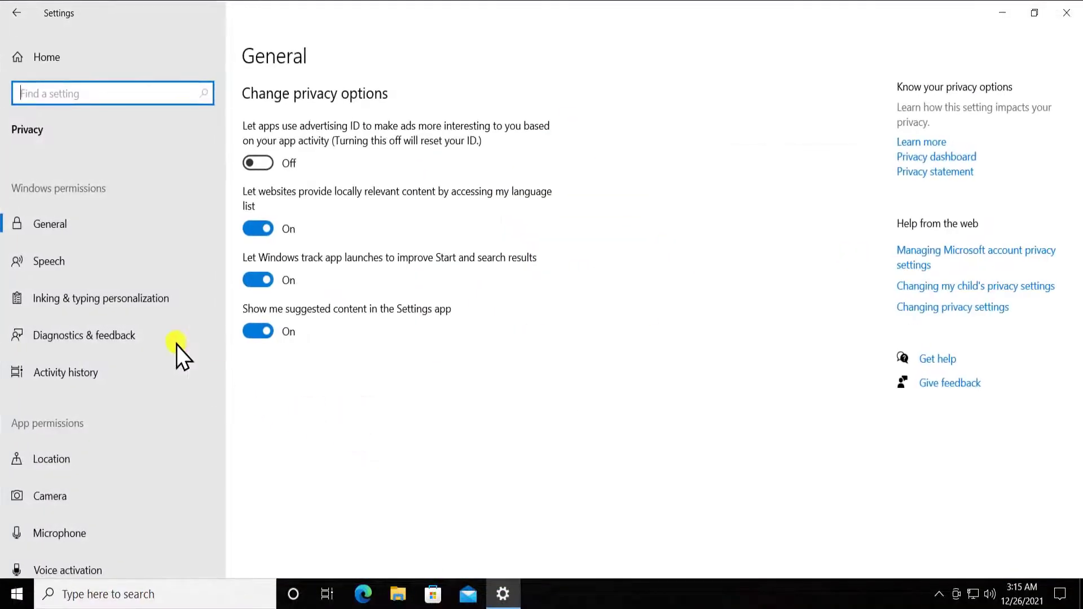
scroll(128, 305, "down", 3)
scroll(127, 310, "down", 6)
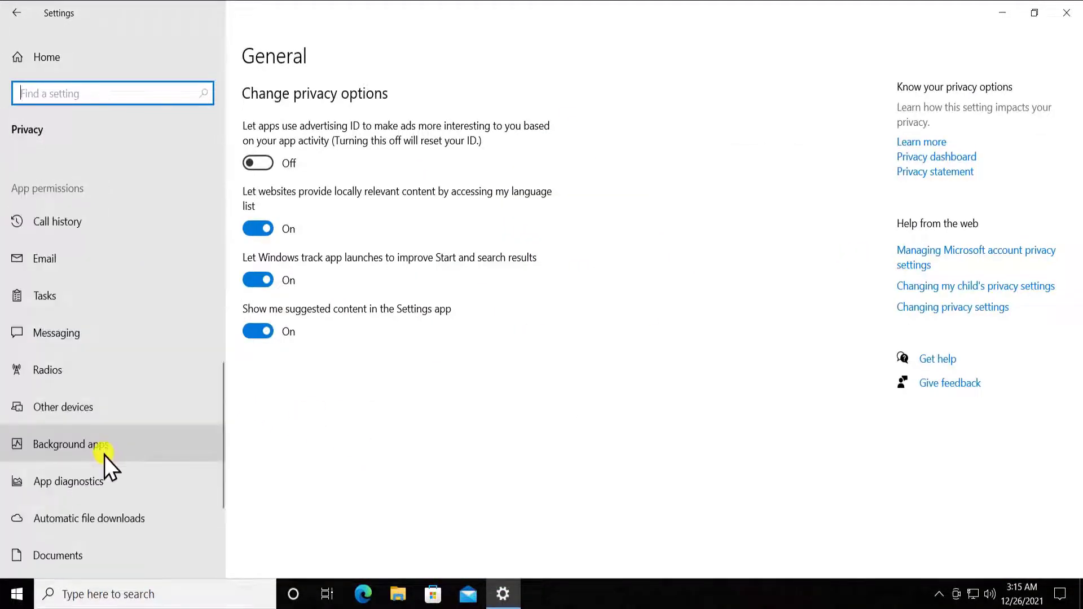
left_click(135, 448)
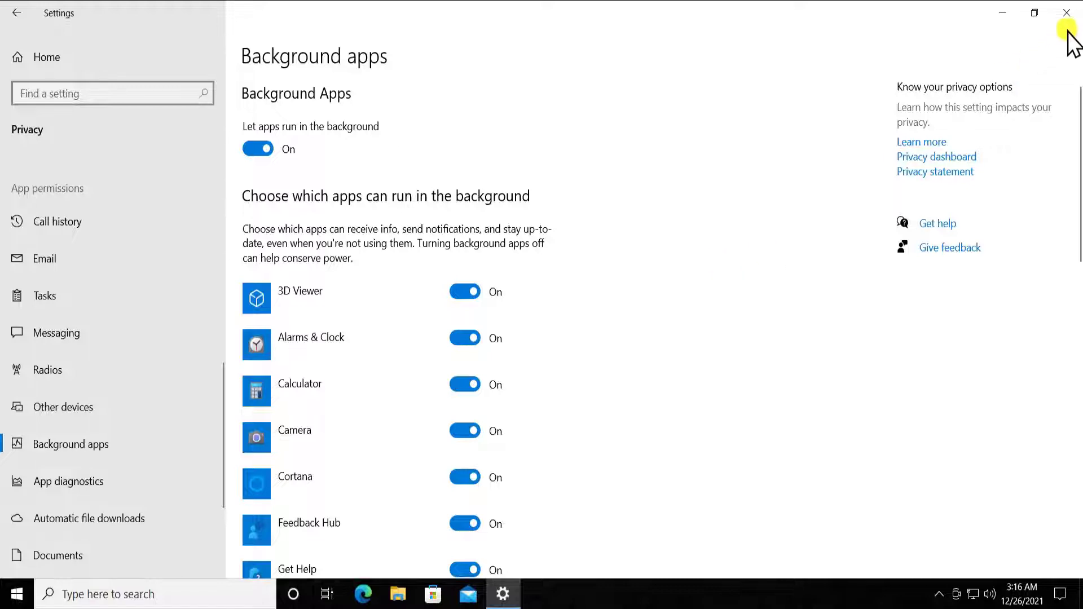
left_click(1067, 13)
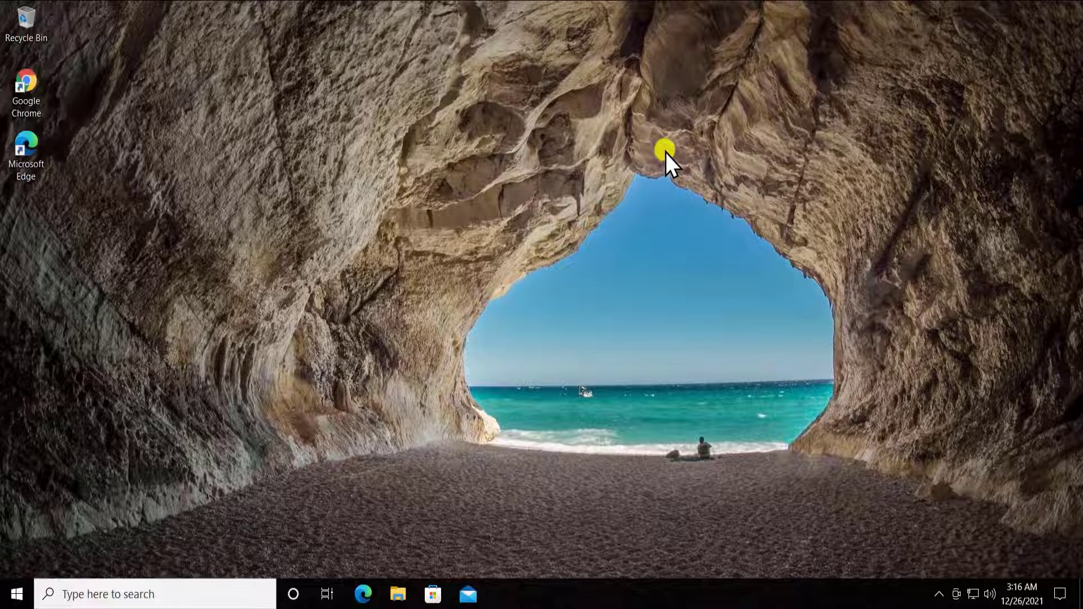
Search Windows for msconfig and open System Configuration.
left_click(87, 594)
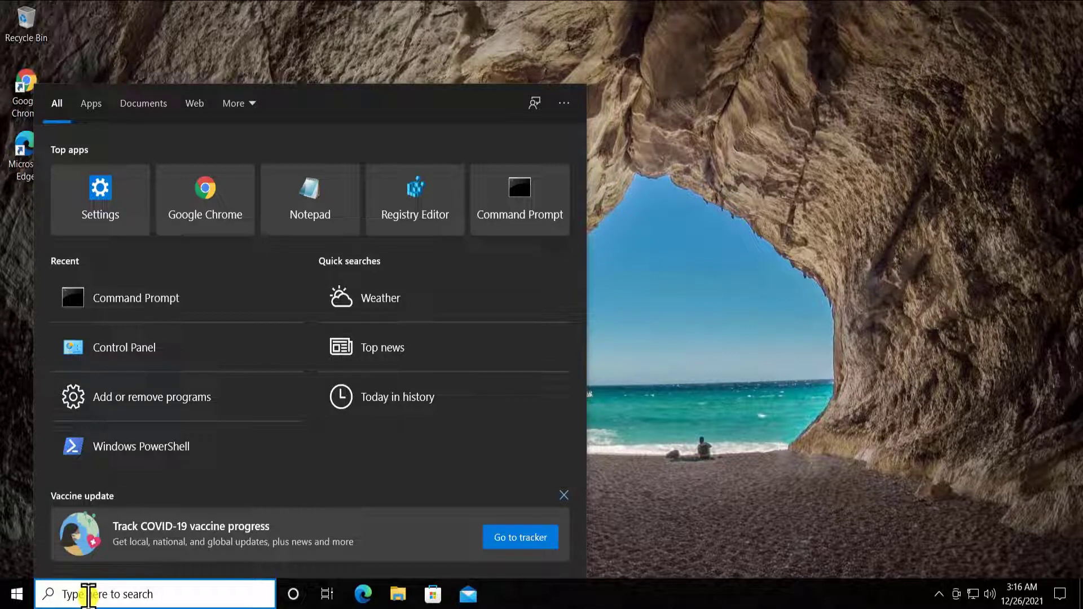
type("msconfig")
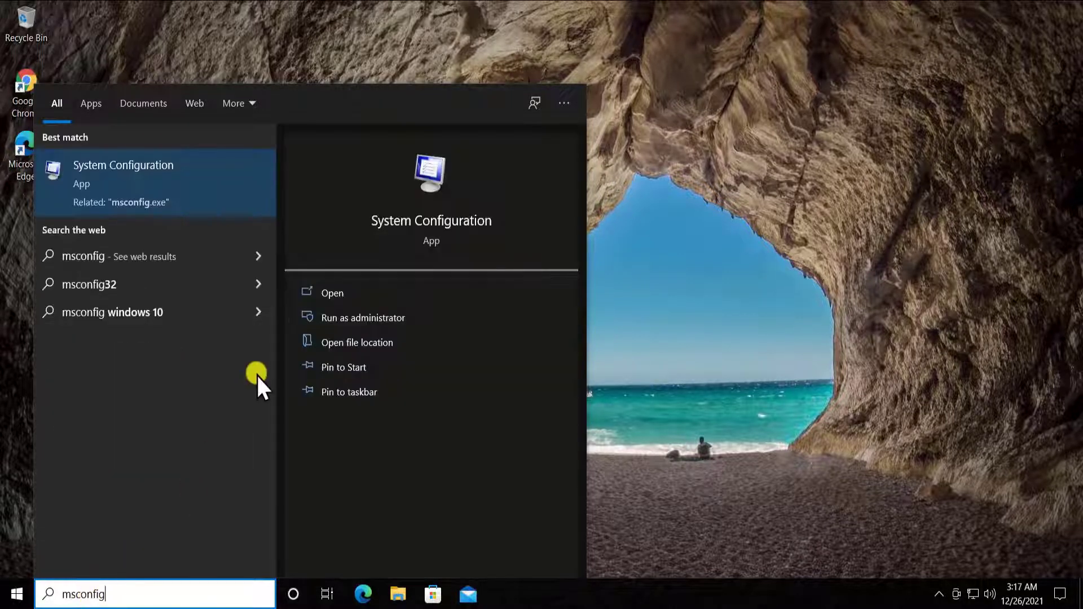
left_click(374, 297)
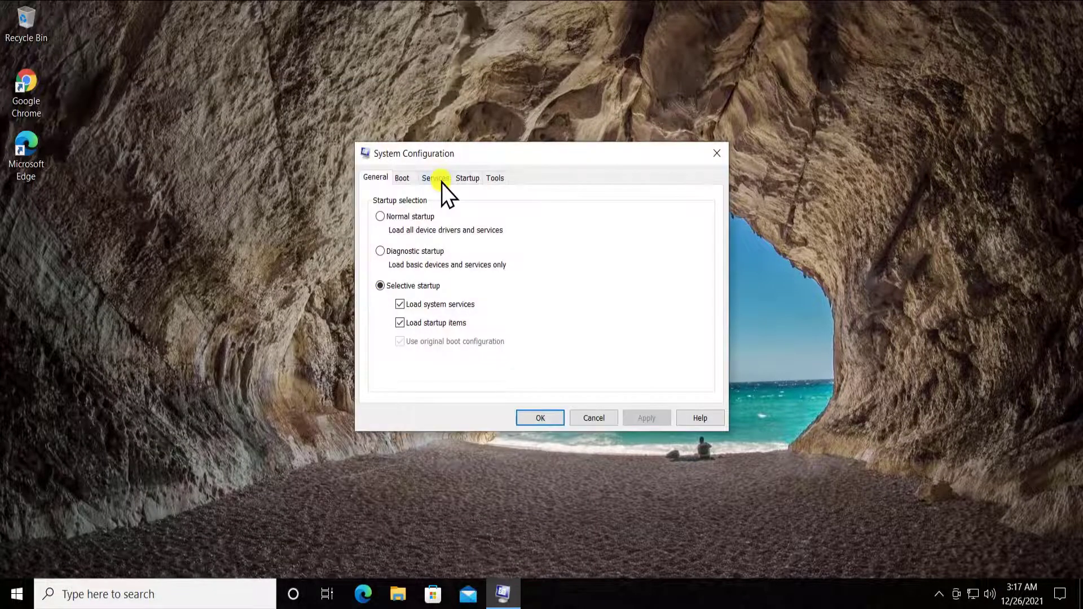
Review the services in System Configuration with all Microsoft services hidden, and close it without saving changes.
left_click(442, 181)
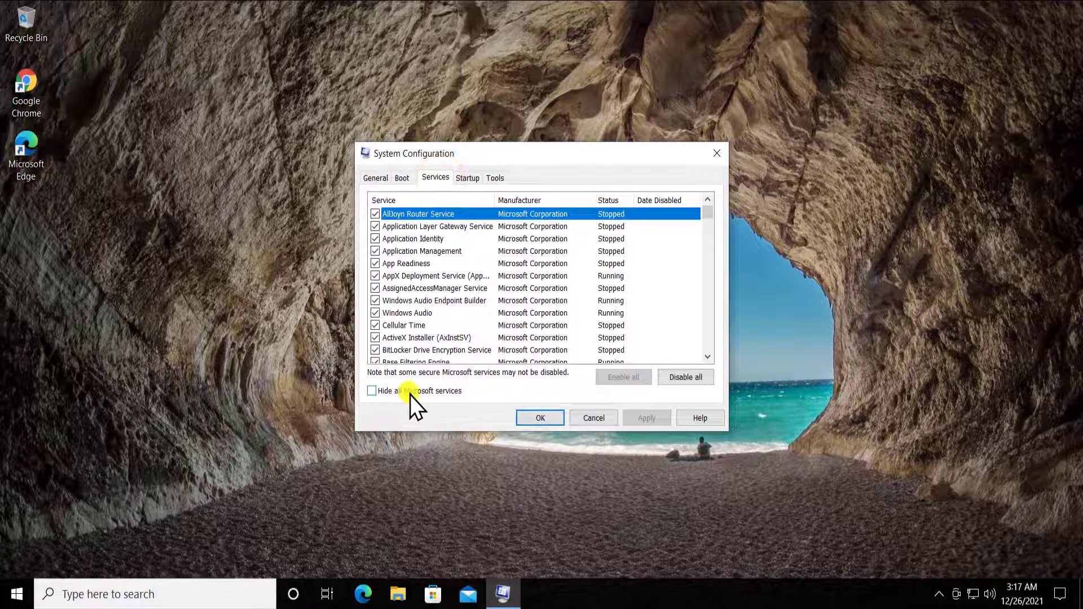
left_click(371, 392)
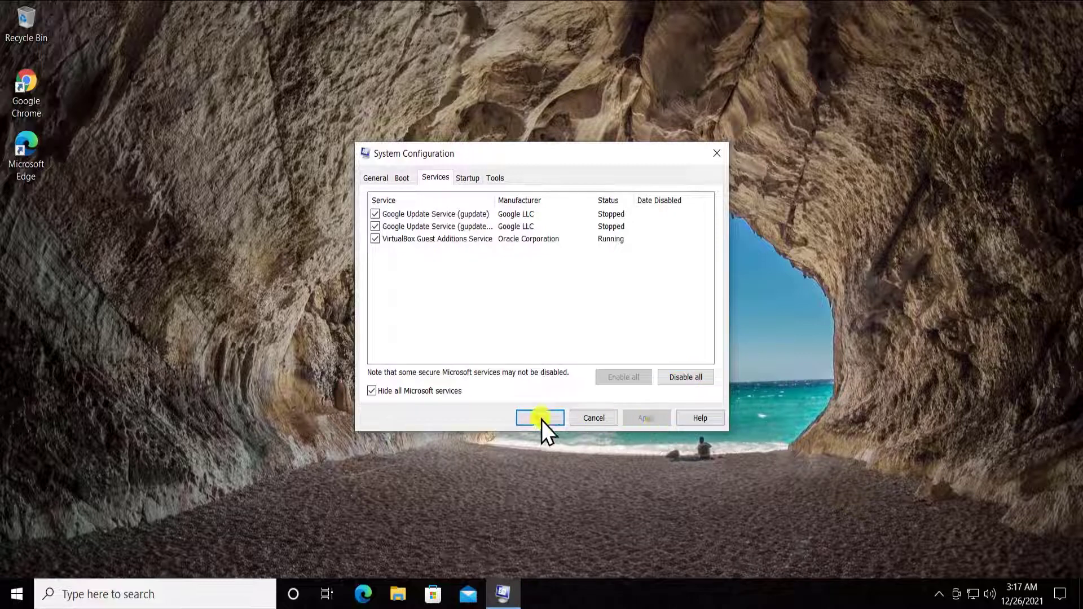
left_click(718, 156)
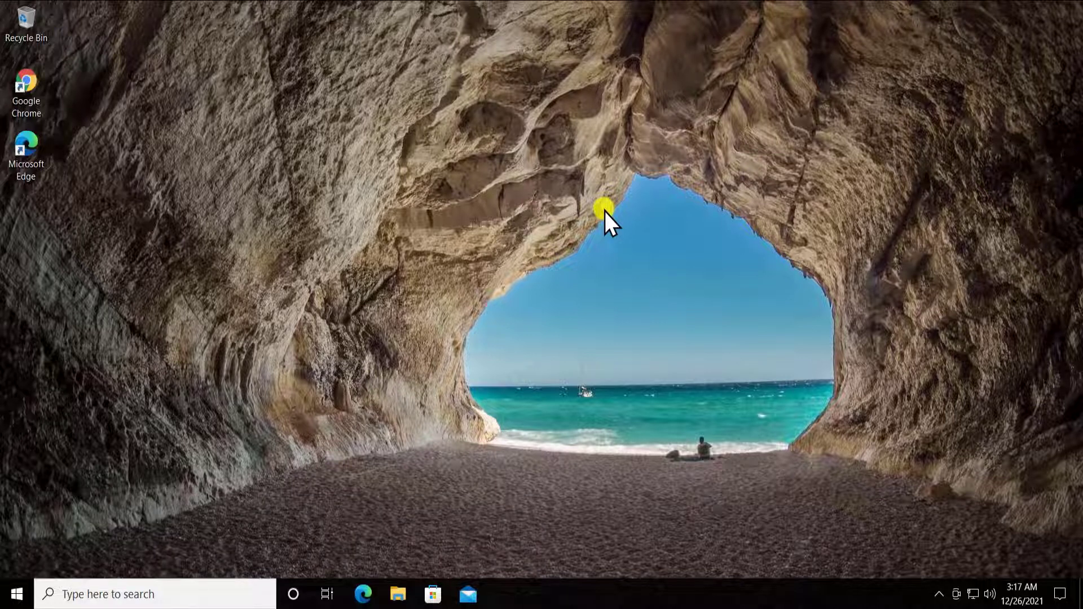
Search Windows for rstrui.exe, open System Restore, and go to the system protection settings.
left_click(145, 592)
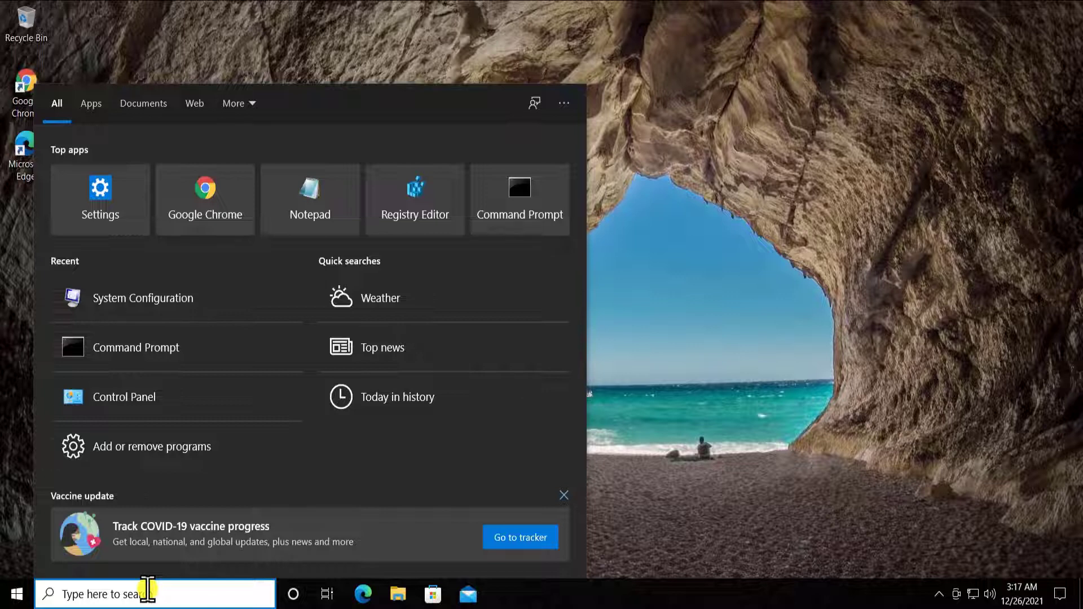
type("rstrui.exe")
left_click(351, 293)
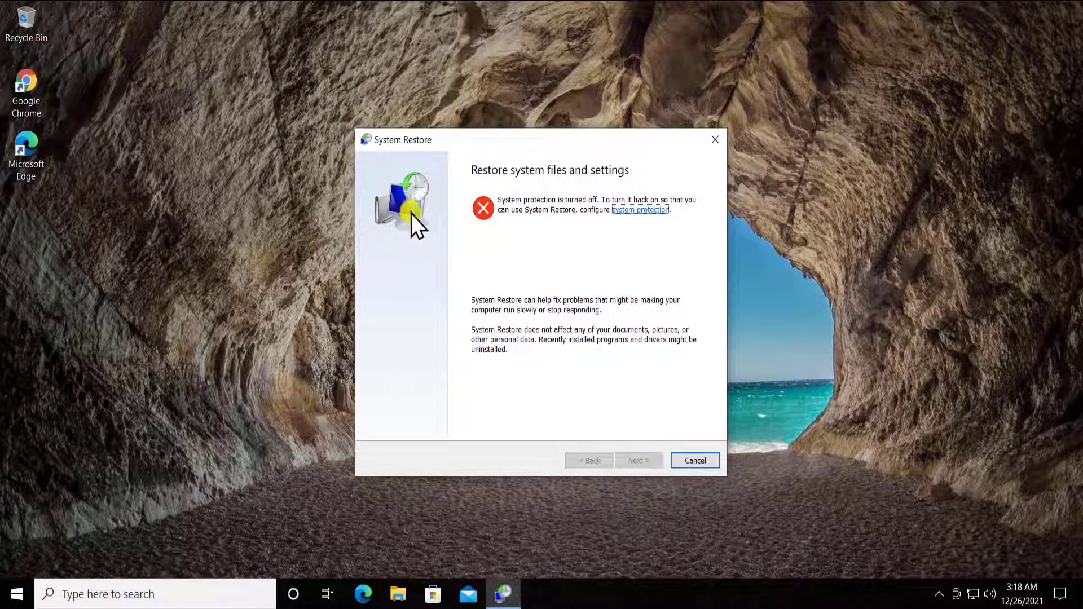
left_click(655, 210)
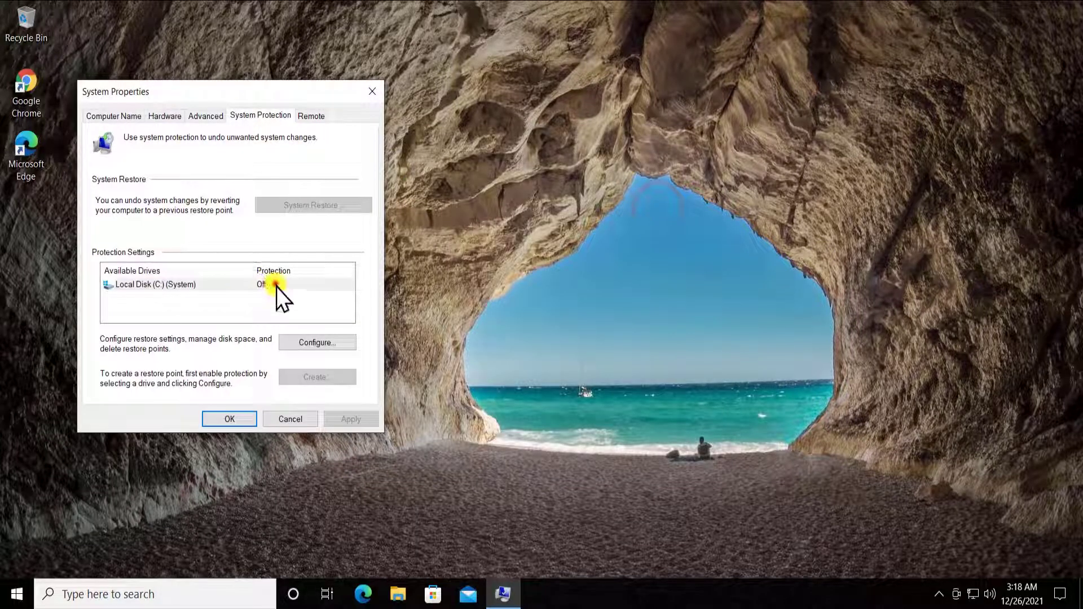
Turn on system protection for Local Disk (C:), raise its maximum disk space usage slightly, and apply the settings.
left_click(276, 286)
left_click(318, 345)
left_click(142, 201)
left_click_drag(198, 359, 210, 361)
left_click(341, 452)
left_click(239, 452)
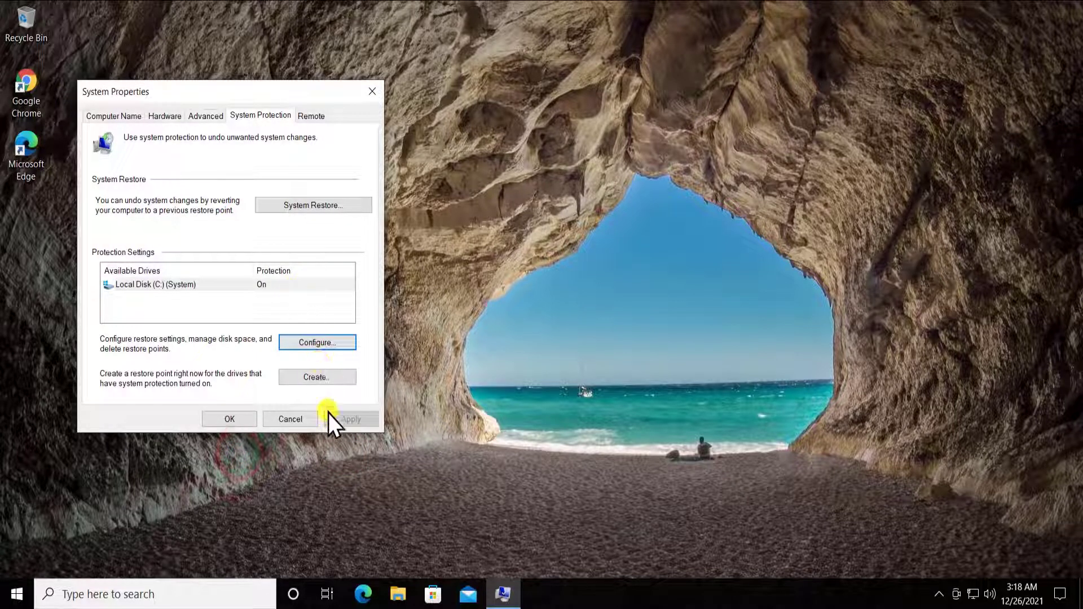
Create a restore point described as Restore Point, and dismiss the completion message.
left_click(317, 377)
type("Re")
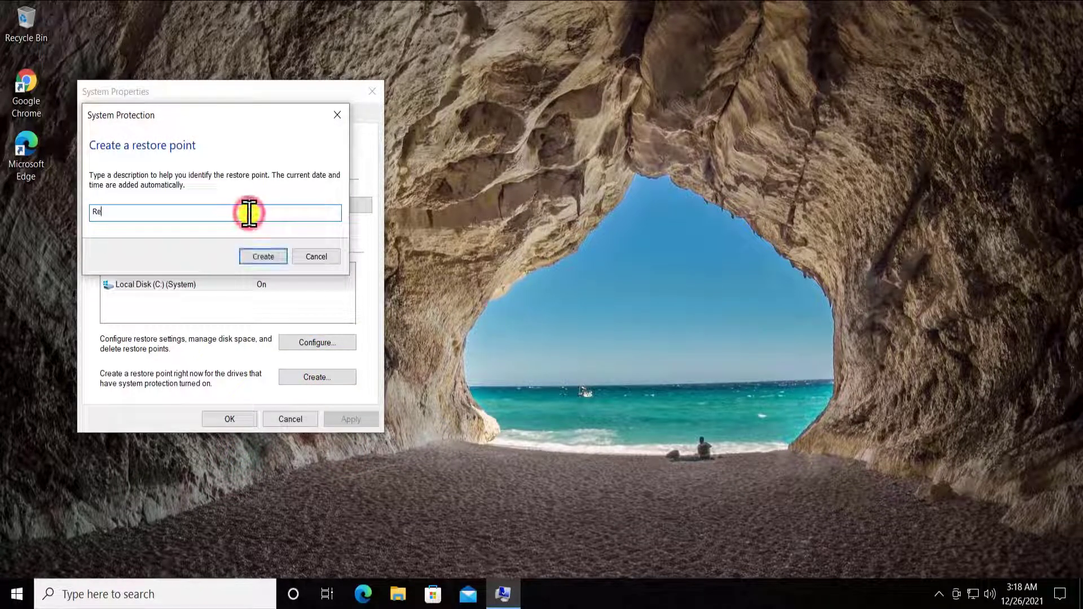
type("store Point")
key("Return")
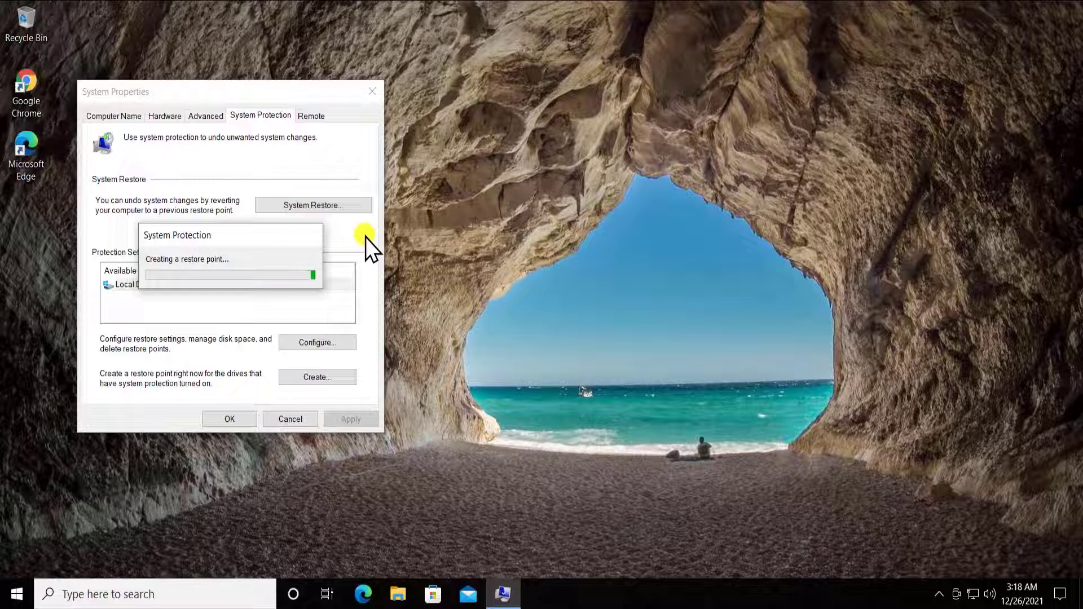
left_click(313, 266)
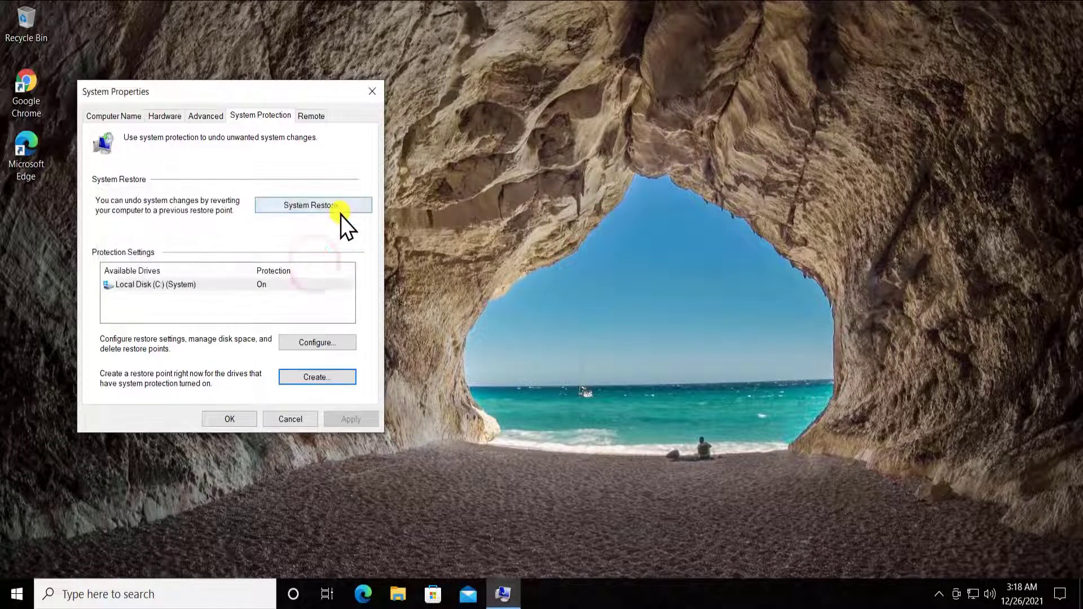
Start System Restore and proceed with the manual Restore Point selected, cancel the restore, and close System Properties.
left_click(297, 207)
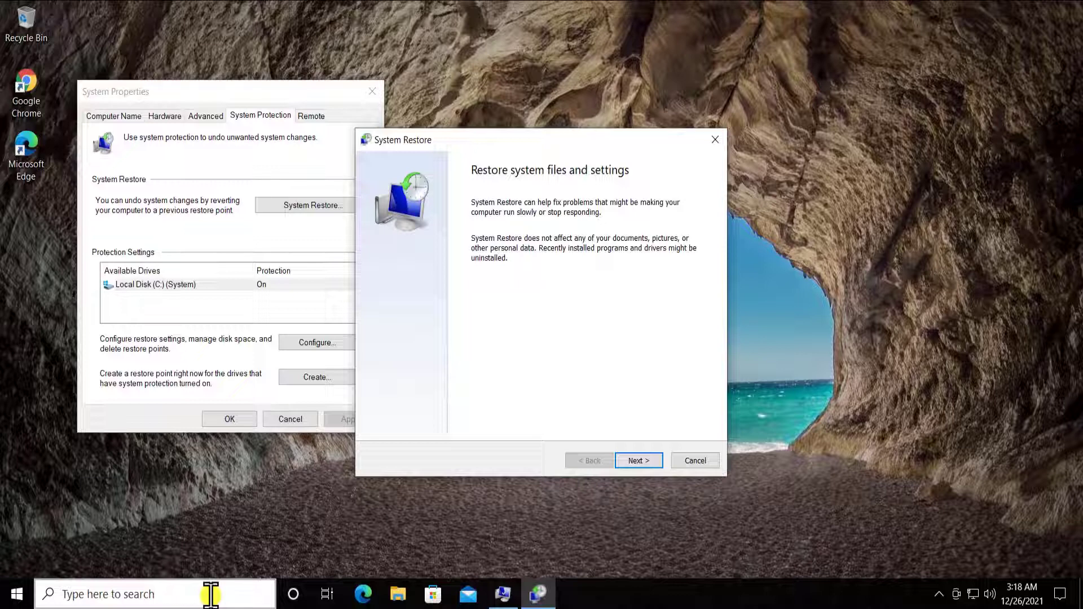
left_click_drag(460, 138, 554, 137)
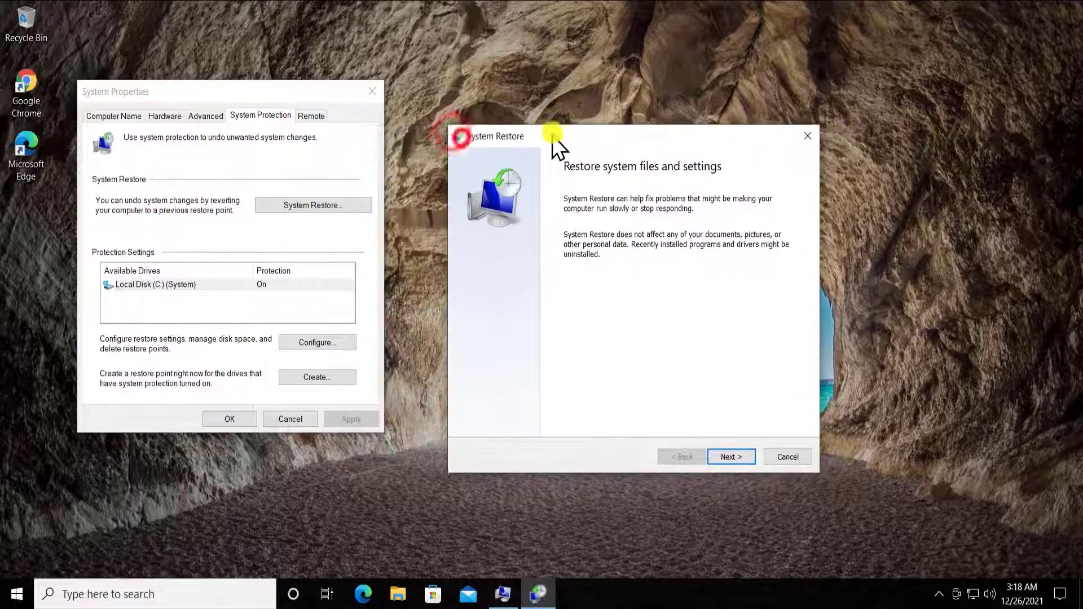
left_click(736, 458)
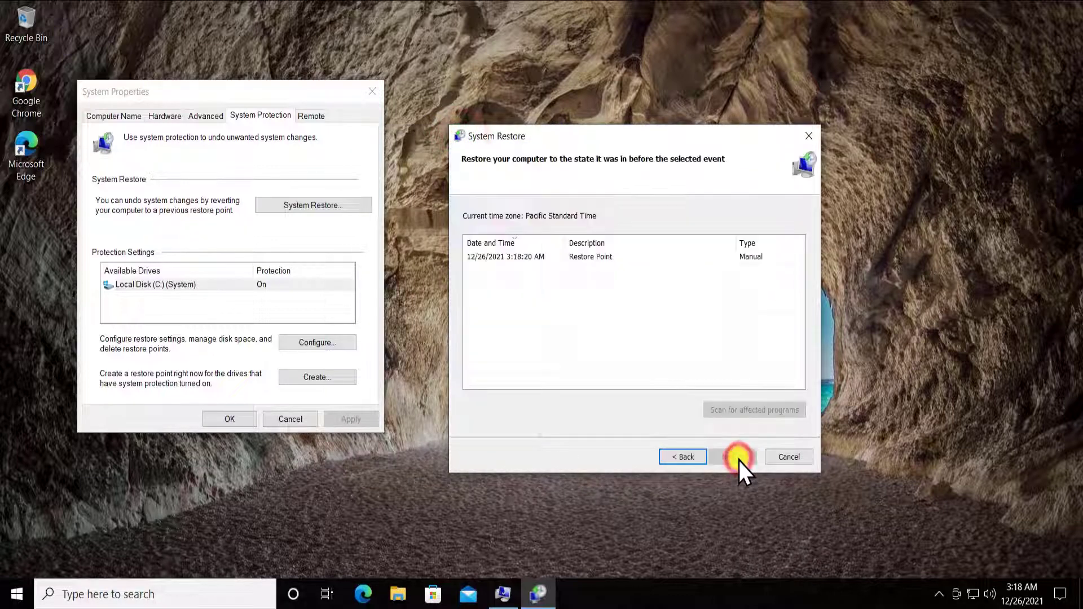
left_click(660, 260)
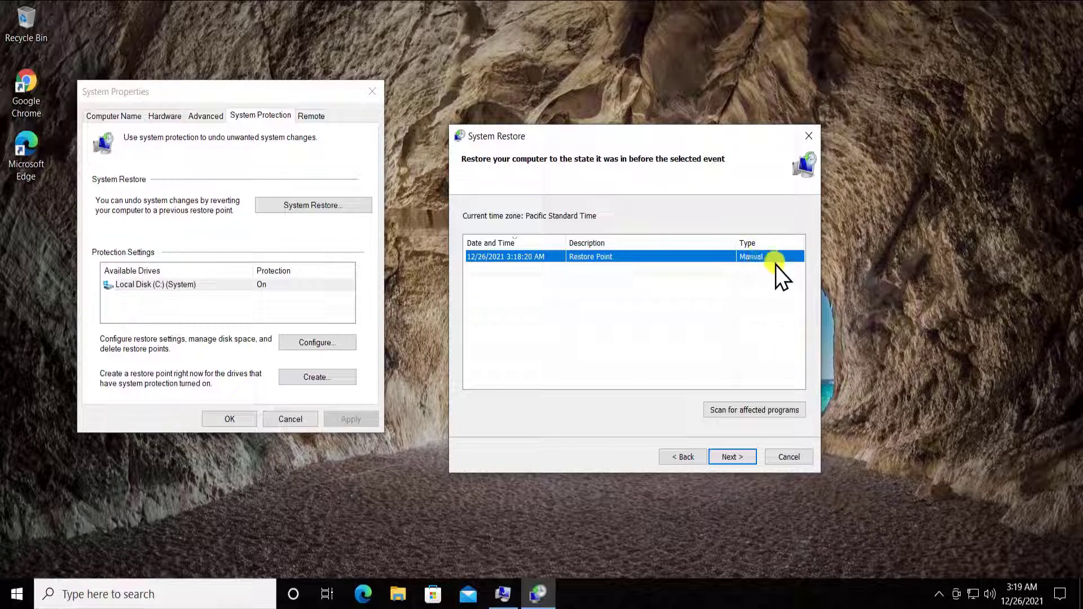
left_click(743, 462)
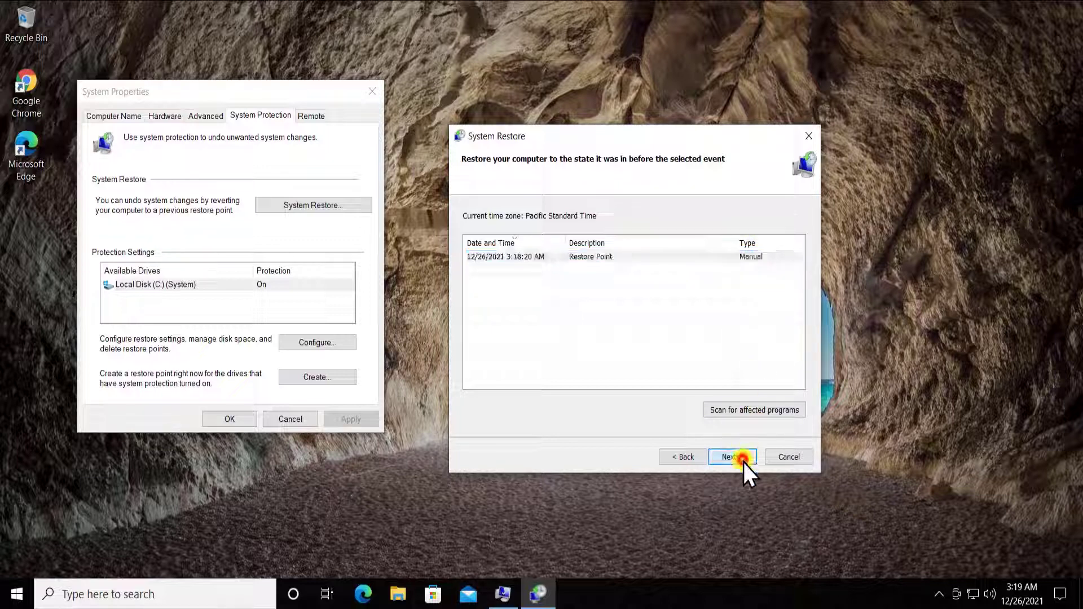
left_click(797, 458)
left_click(298, 419)
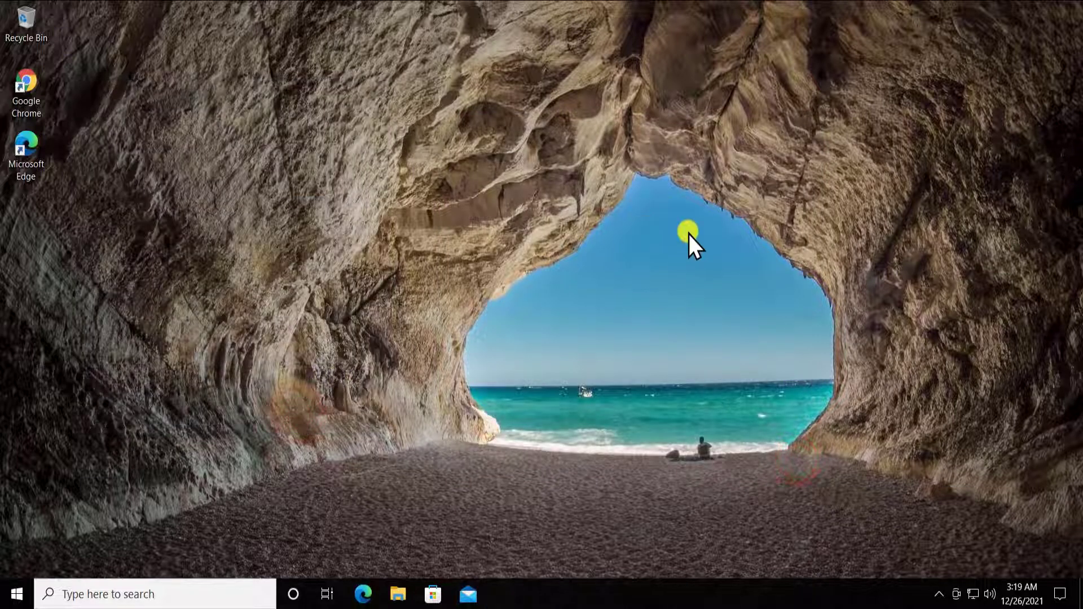